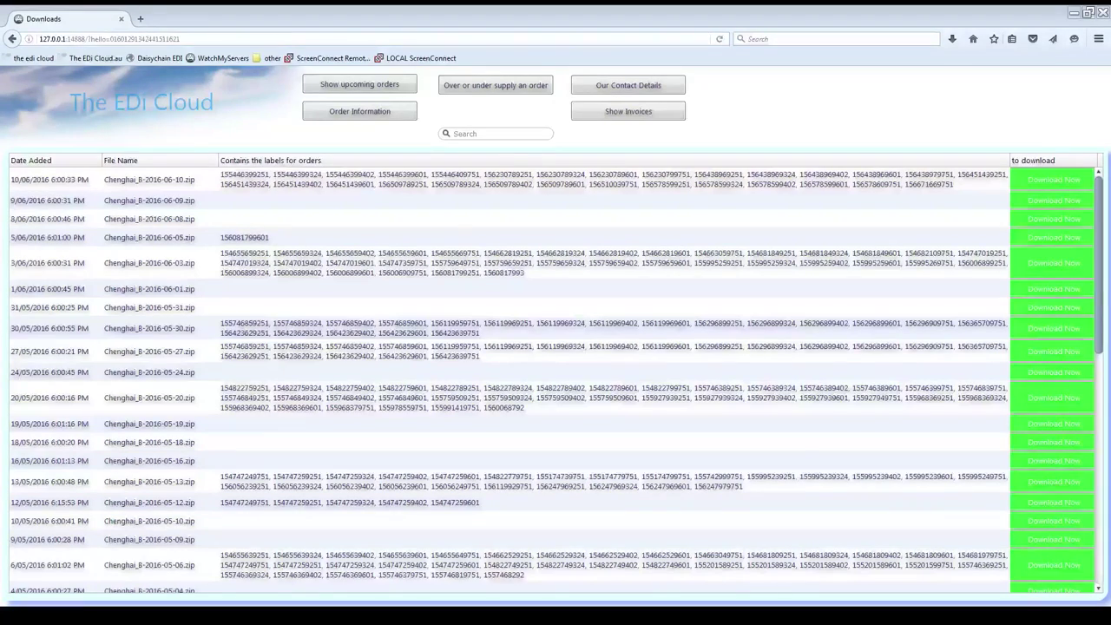
scroll(1108, 447, down, 10)
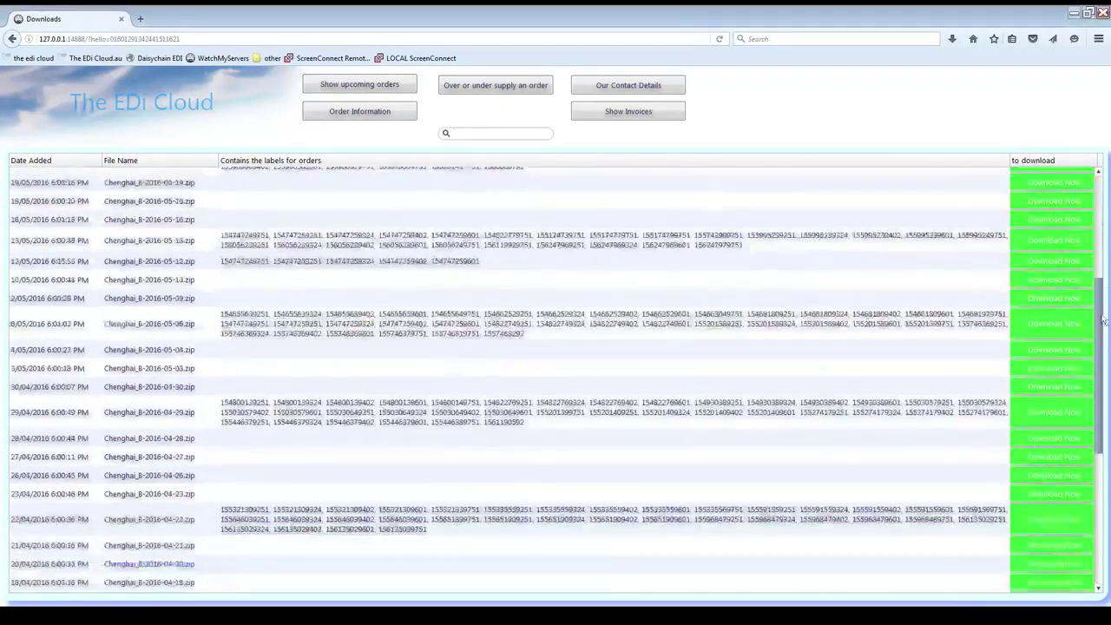
scroll(1108, 447, up, 10)
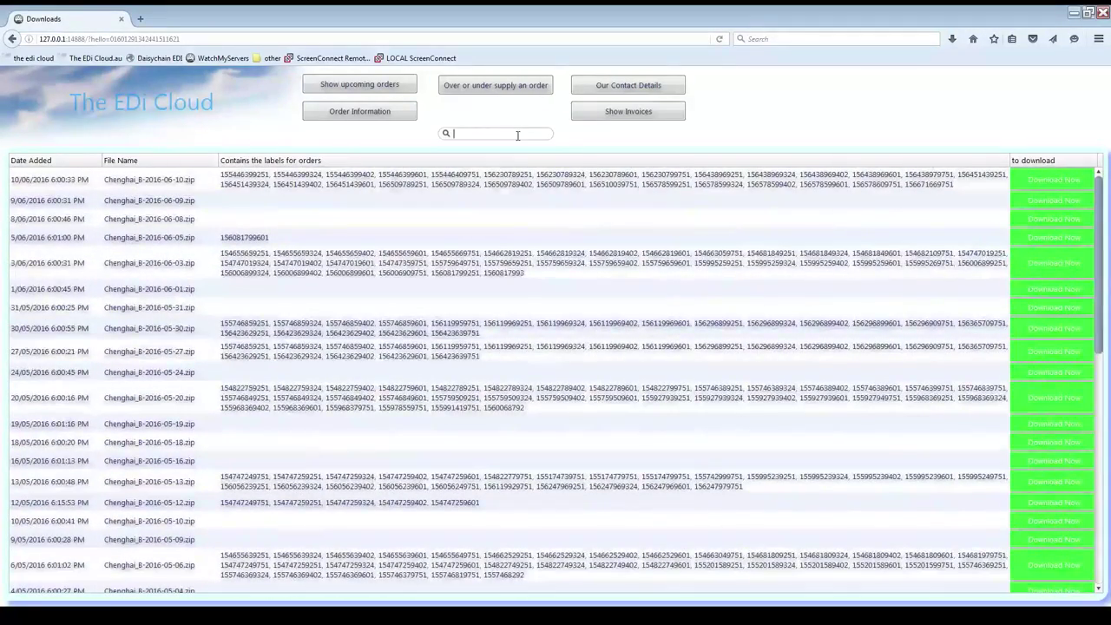
key(Return)
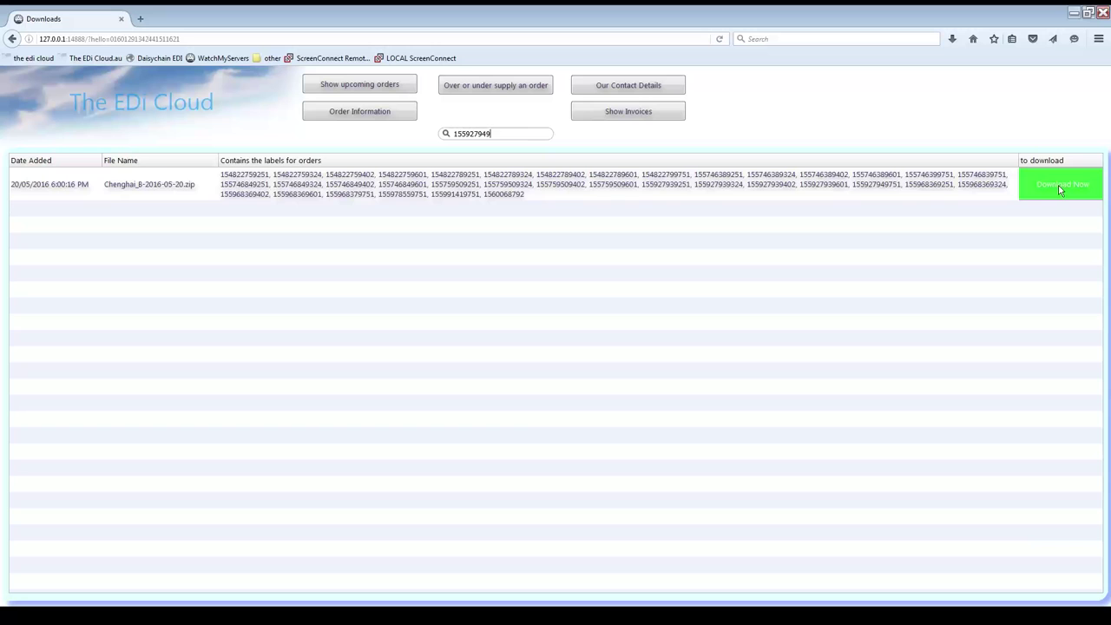
Step: Clear the search and switch to the upcoming orders list
double_click(478, 134)
key(BackSpace)
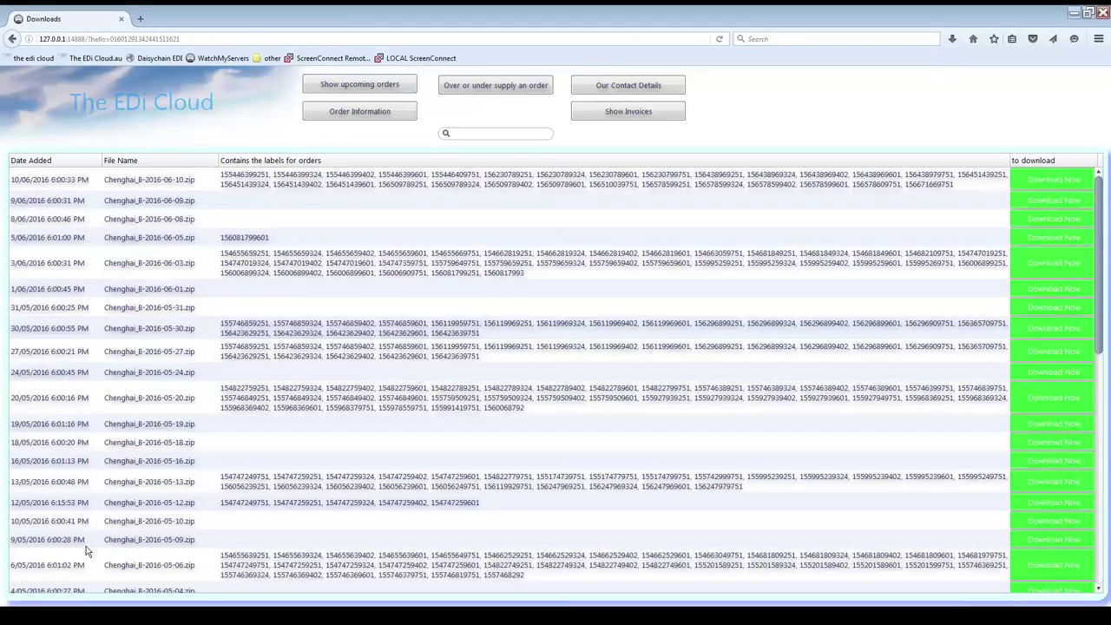
click(405, 87)
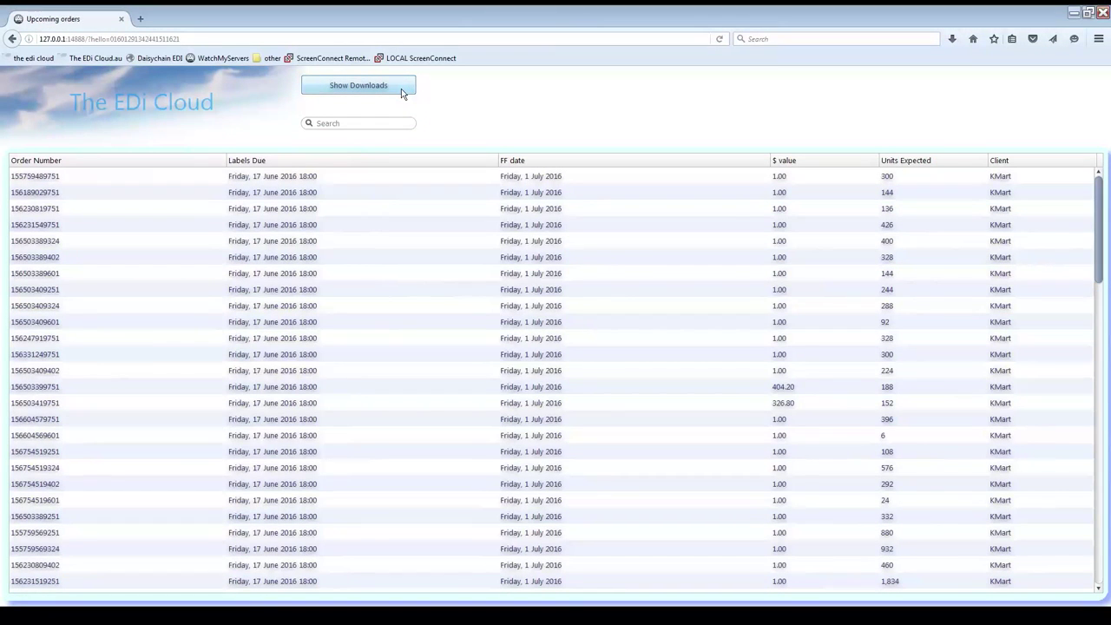
mouse_move(1099, 254)
mouse_down()
mouse_move(1099, 499)
mouse_move(1082, 241)
mouse_up()
click(347, 123)
key(Return)
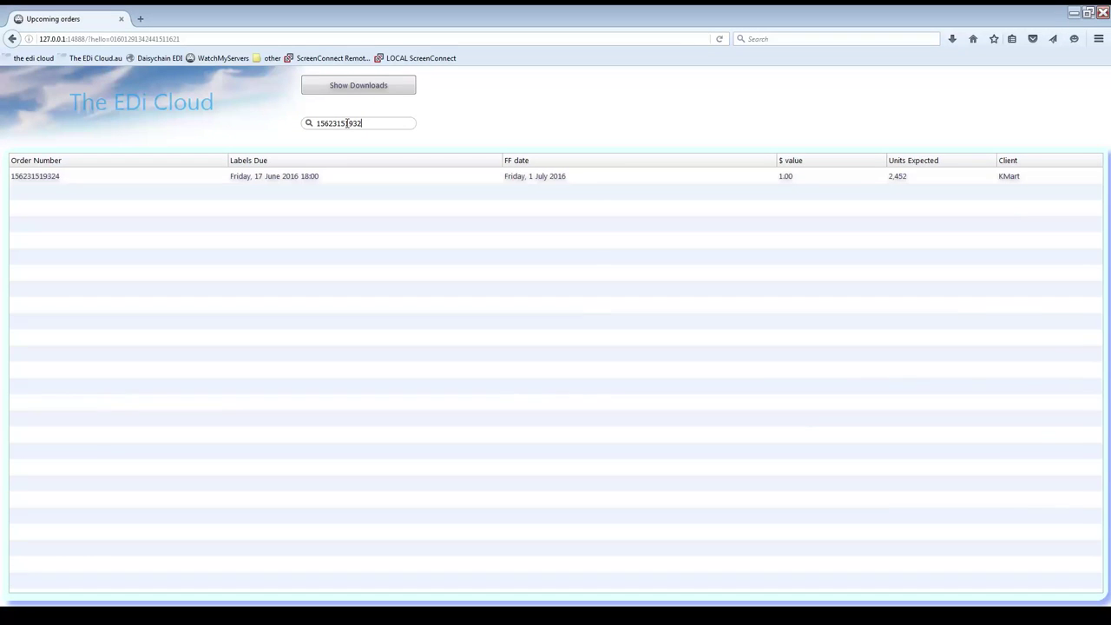
click(343, 84)
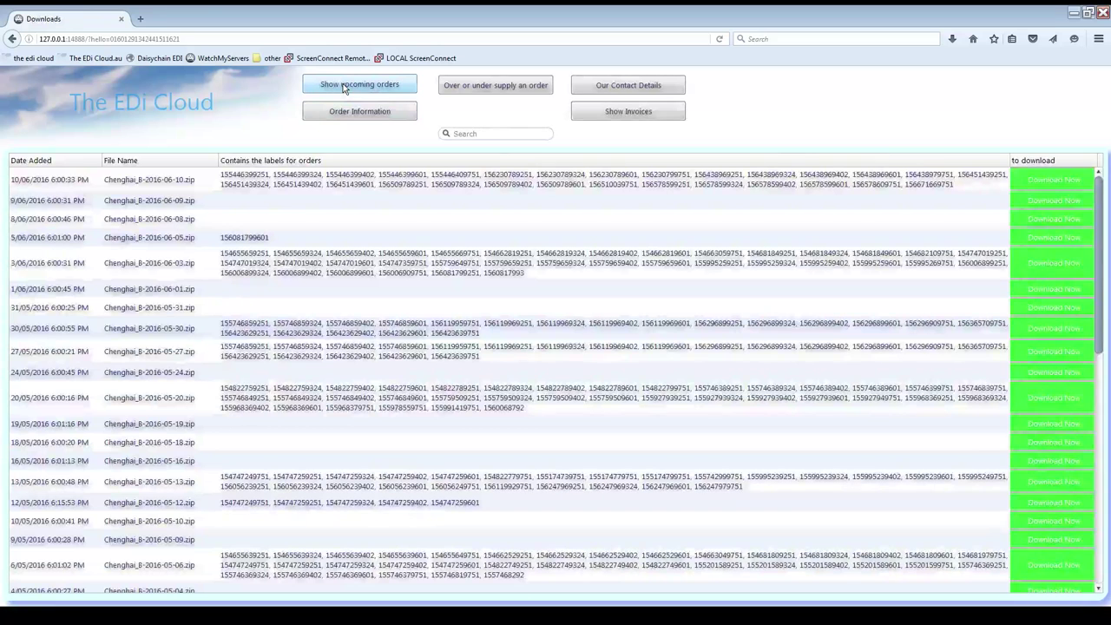
click(347, 112)
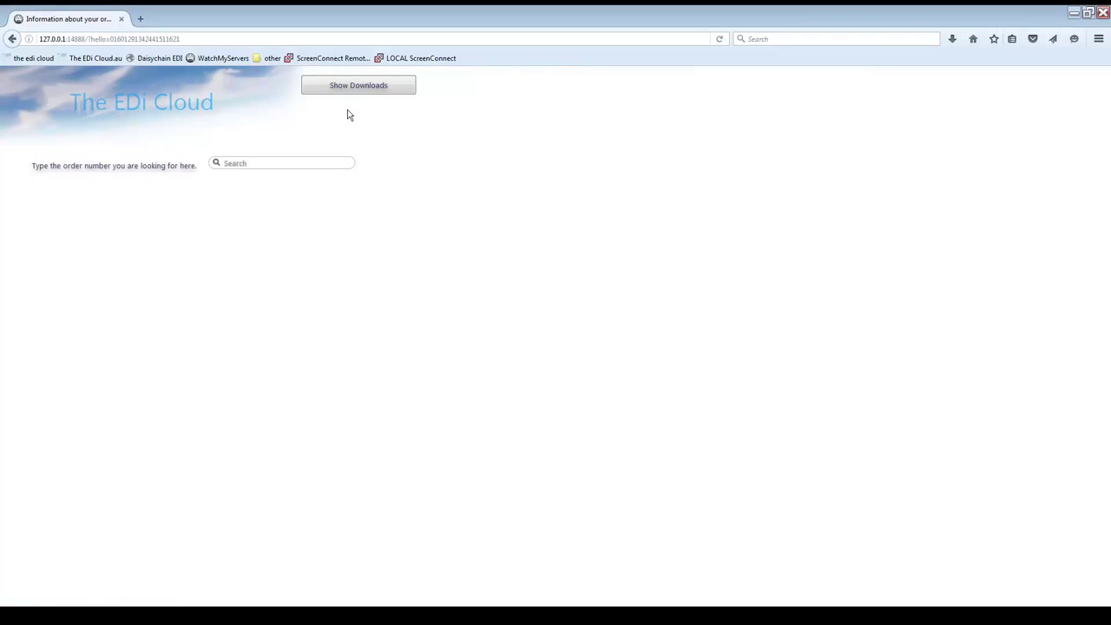
click(325, 162)
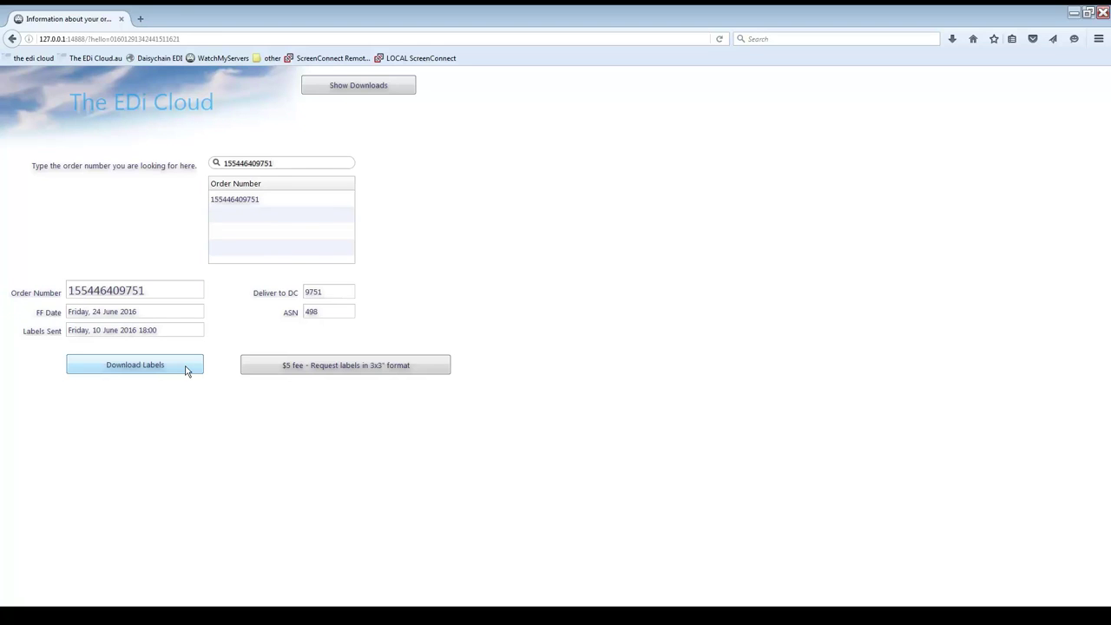
double_click(276, 163)
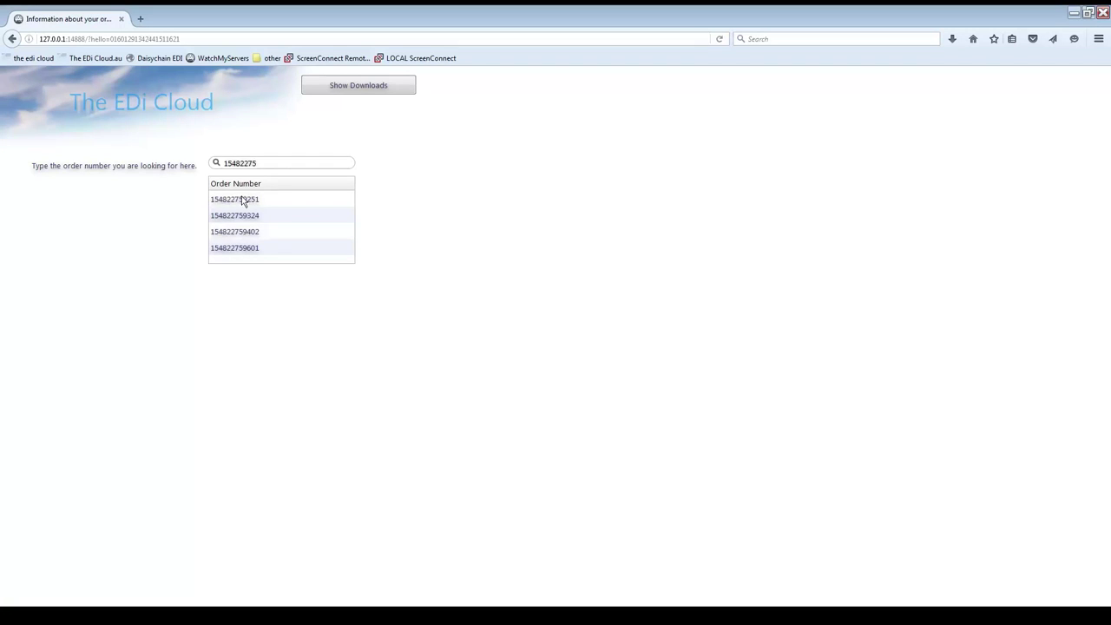
click(243, 199)
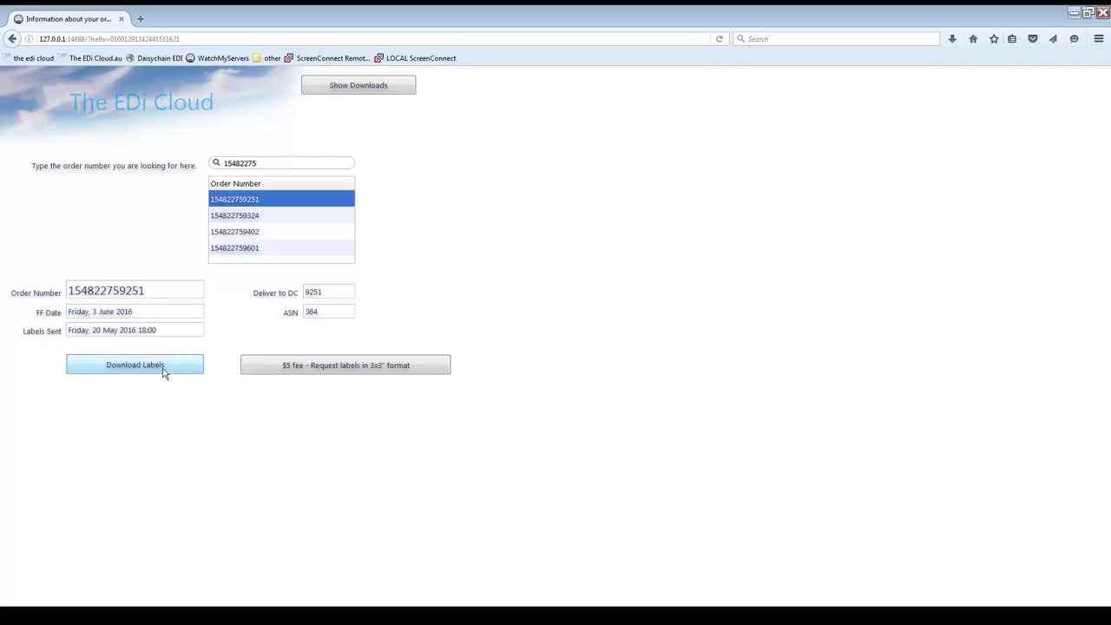
click(266, 220)
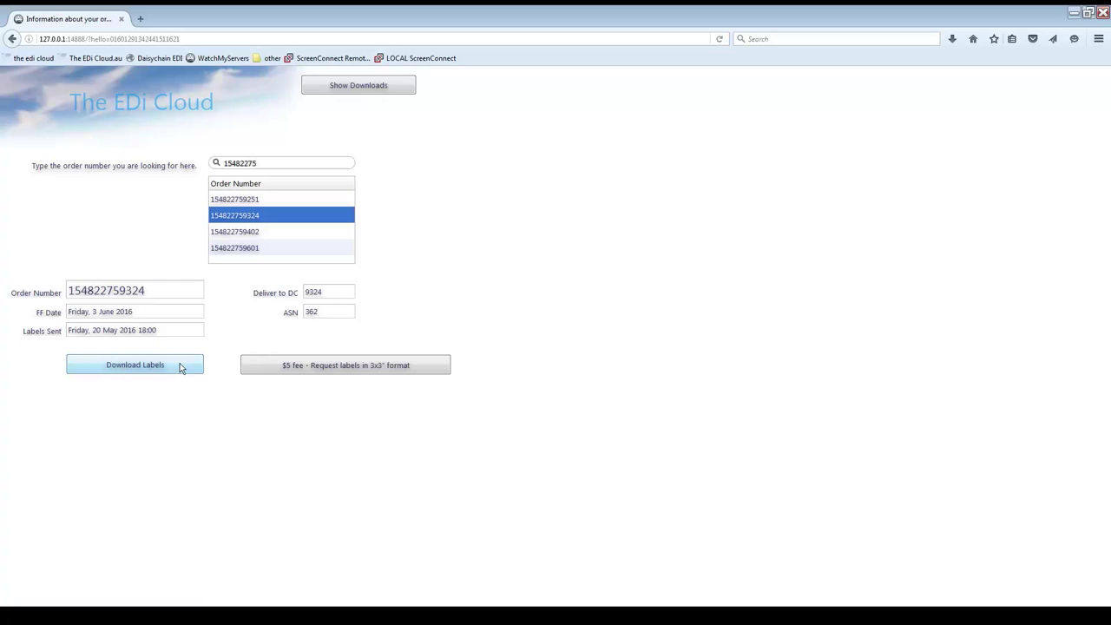
click(170, 366)
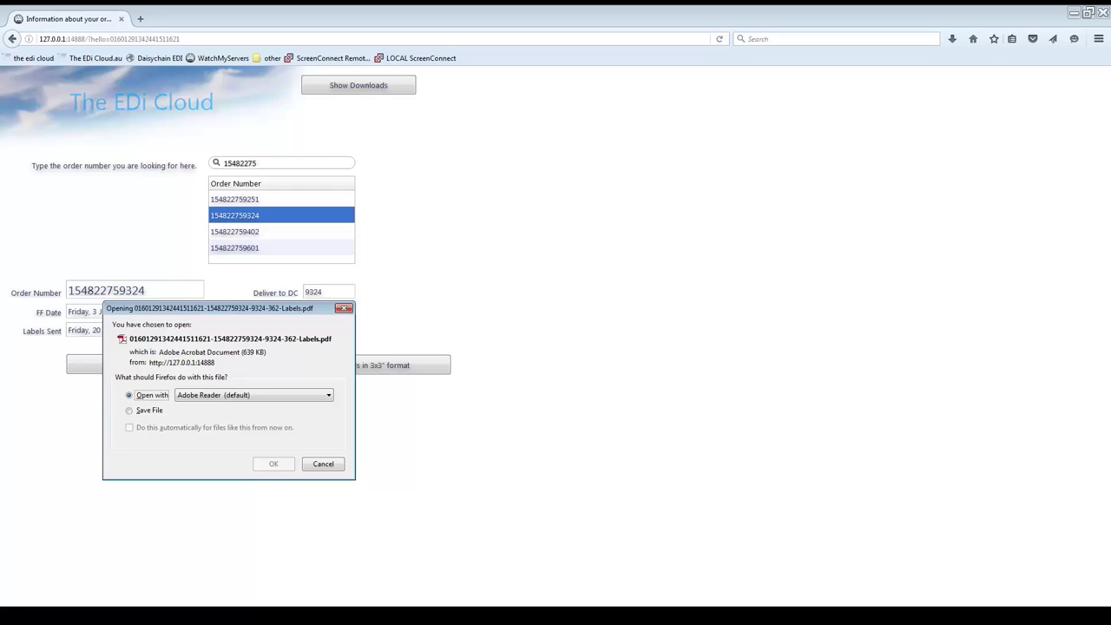
click(323, 465)
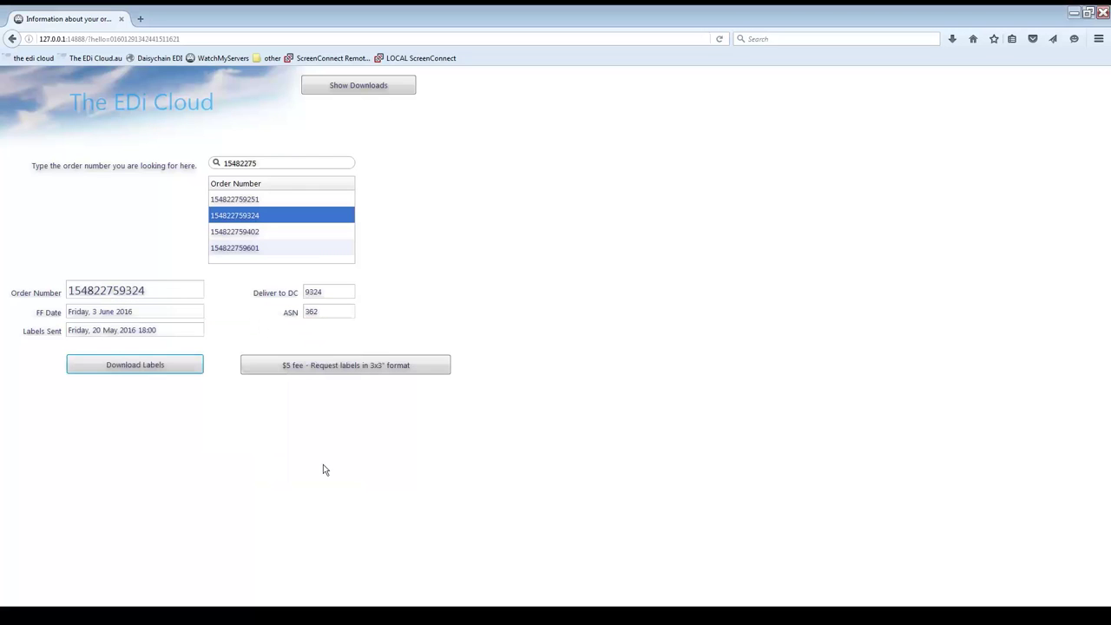
click(252, 234)
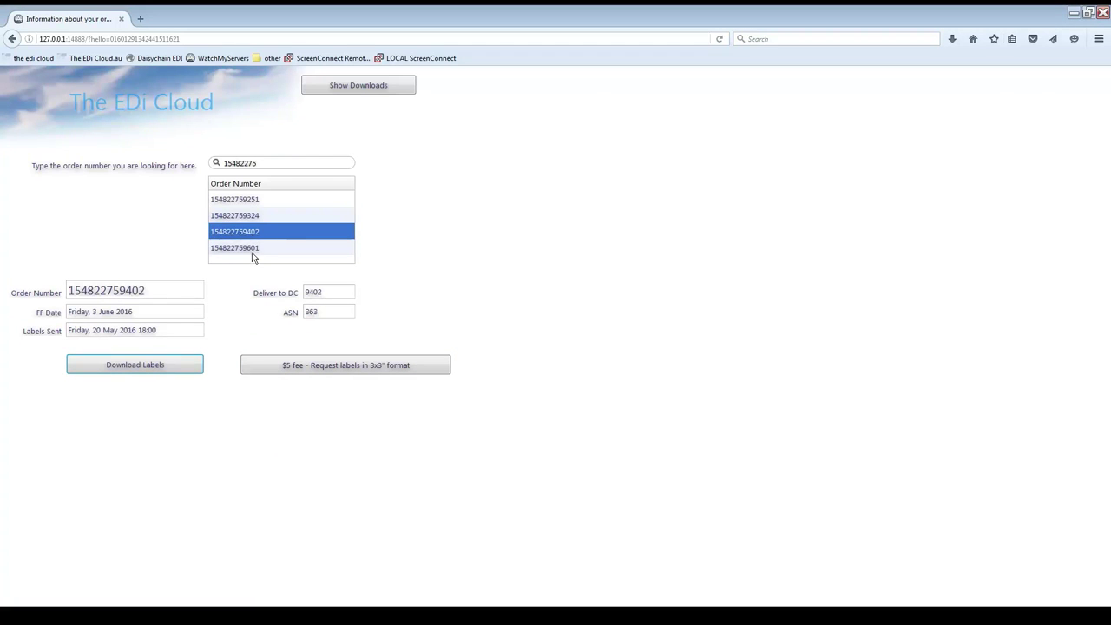
click(256, 250)
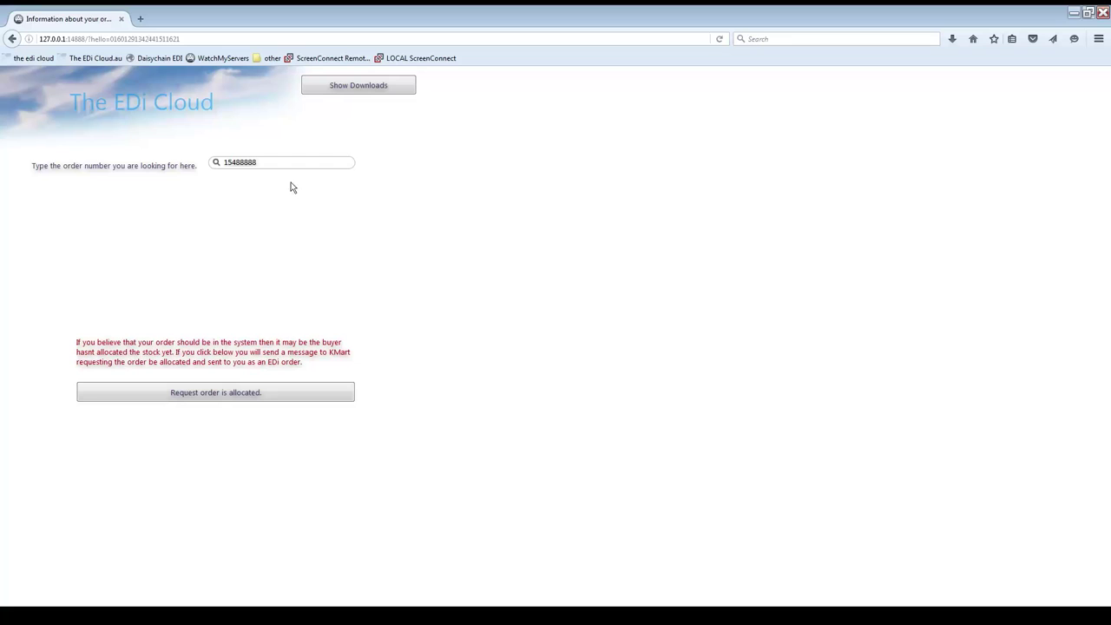
key(BackSpace)
key(BackSpace)
key(BackSpace)
key(BackSpace)
key(BackSpace)
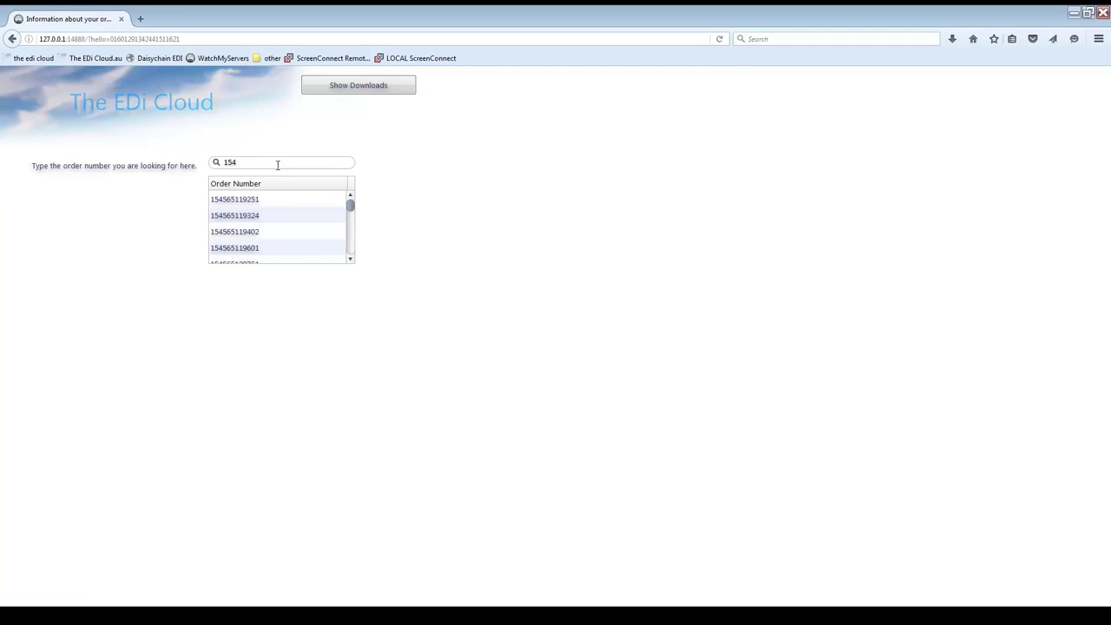
key(BackSpace)
key(Return)
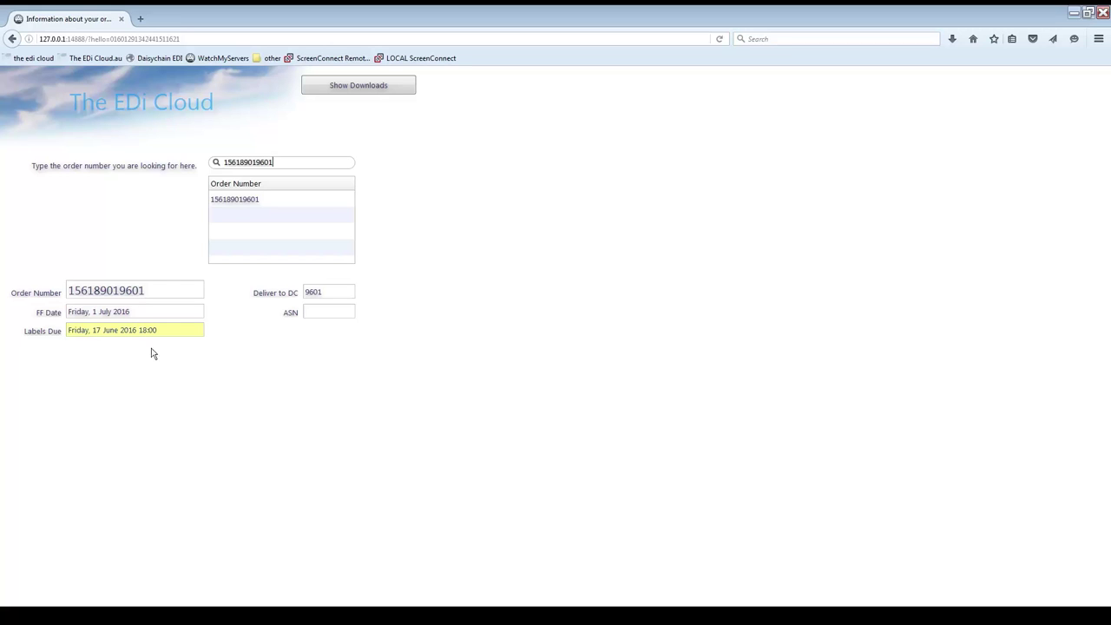
click(392, 91)
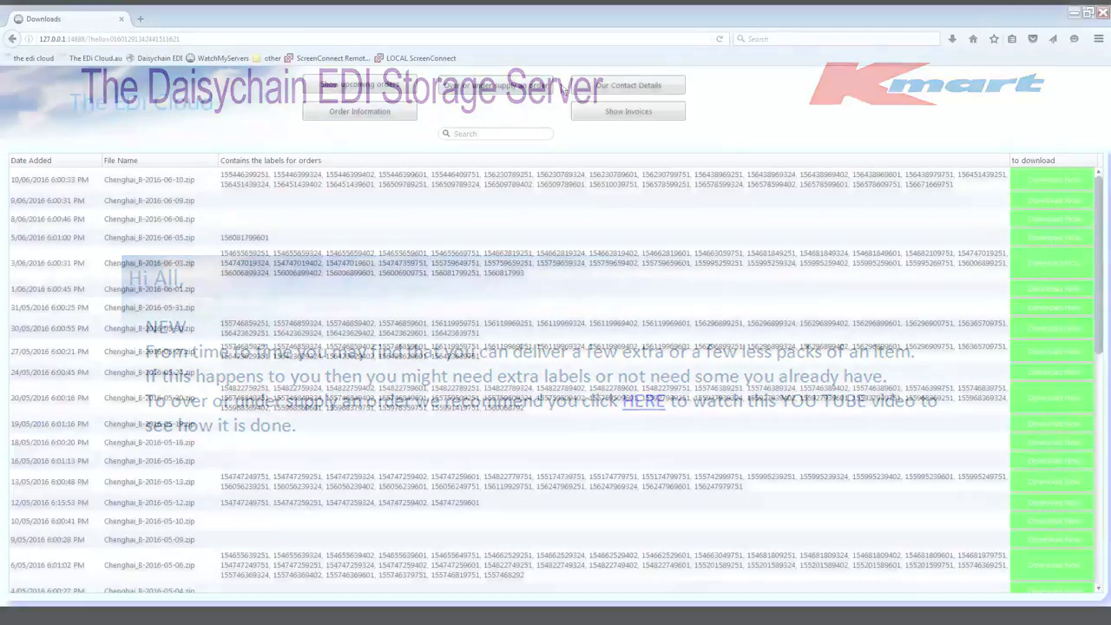
Step: Go from the Downloads page to Our Contact Details
click(597, 88)
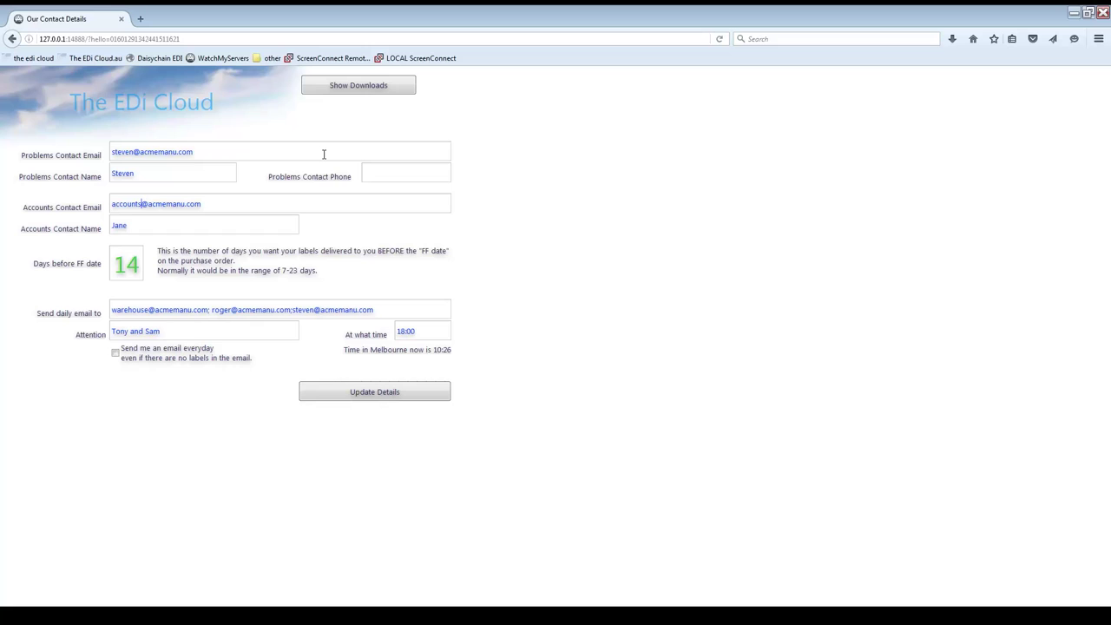
Step: Finish adding the second Problems Contact Email address, then start editing Days before FF date
click(323, 153)
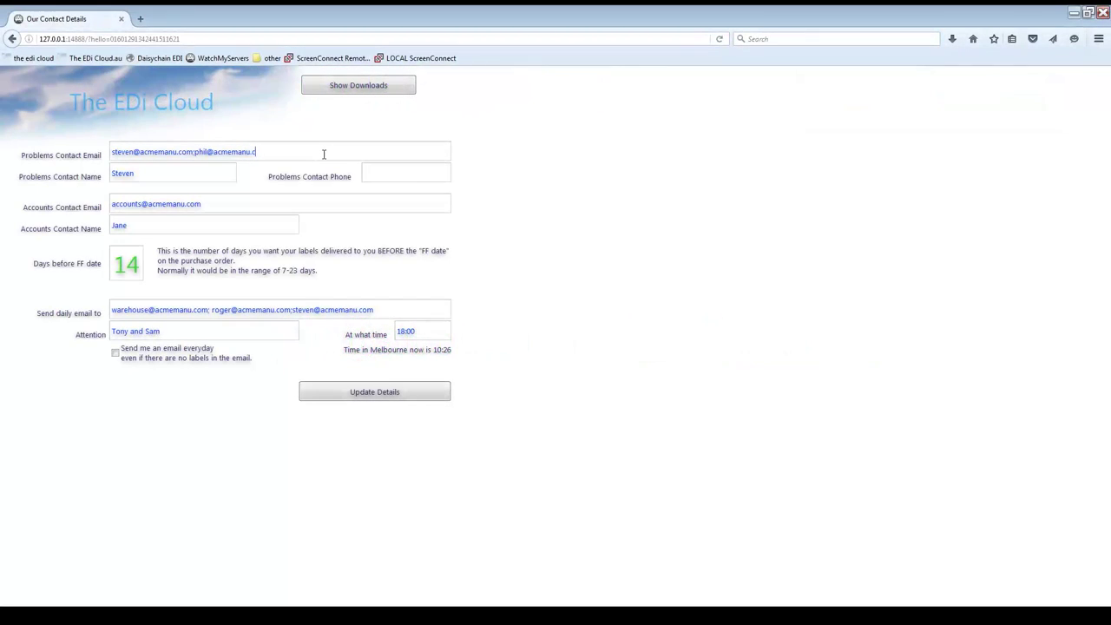
text(om)
click(376, 169)
click(220, 225)
click(142, 268)
key(BackSpace)
Step: Try 17 in Days before FF date, then restore it to 14
text(7)
key(BackSpace)
text(4)
click(417, 332)
Step: Leave the everyday email option off, save the contact details, and return to Downloads
click(115, 354)
click(114, 353)
click(329, 394)
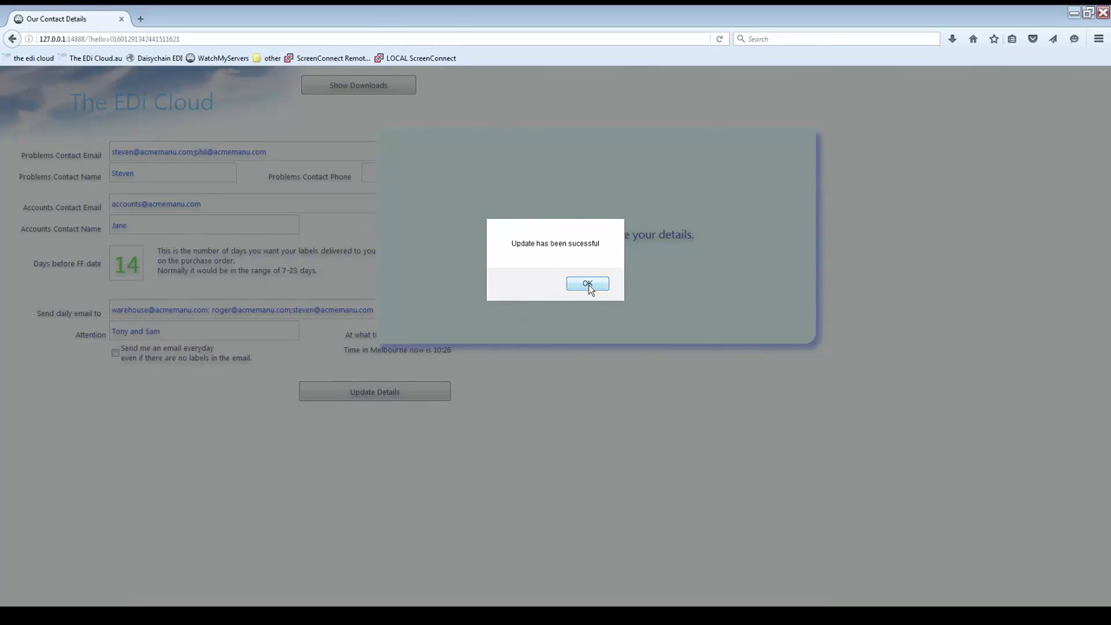
click(587, 285)
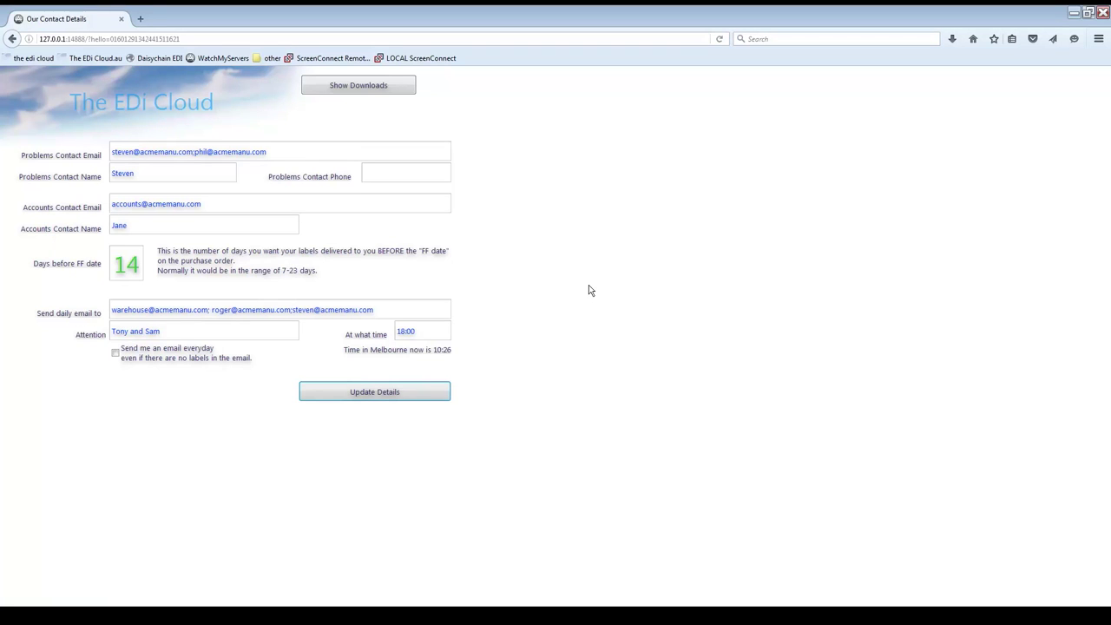
click(387, 88)
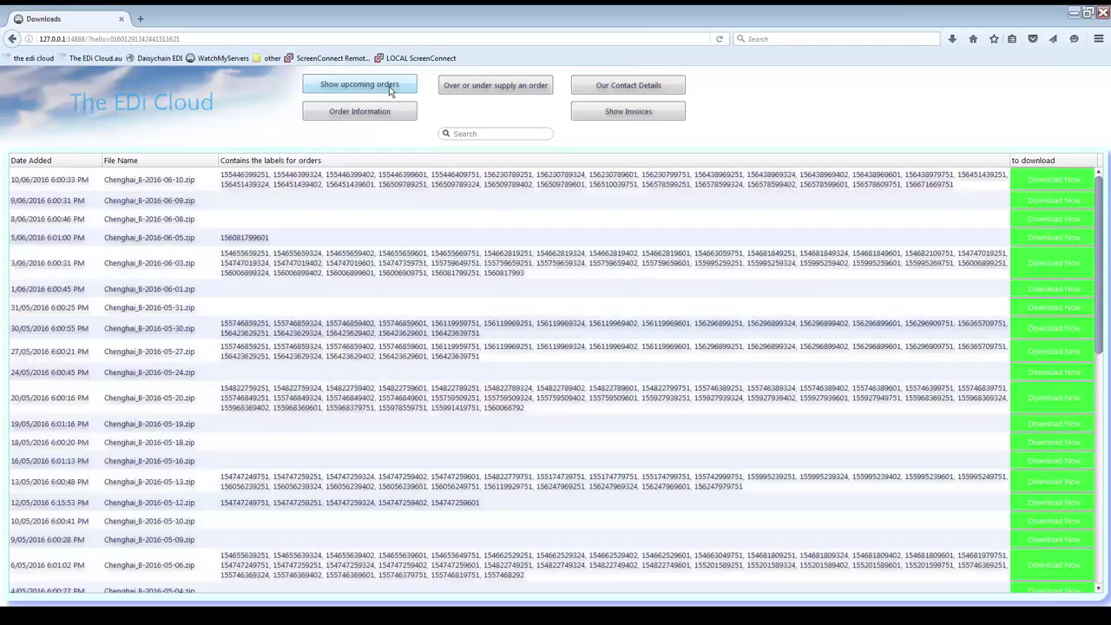
Step: Show the Invoices Due list and cancel the download of invoice CL001686
click(631, 113)
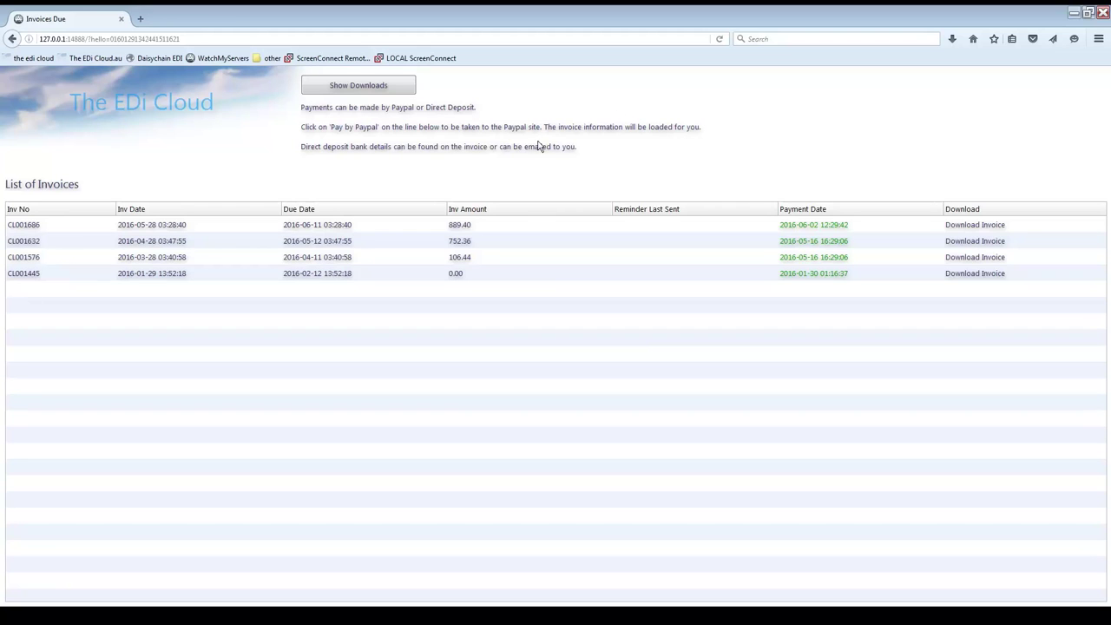
click(973, 227)
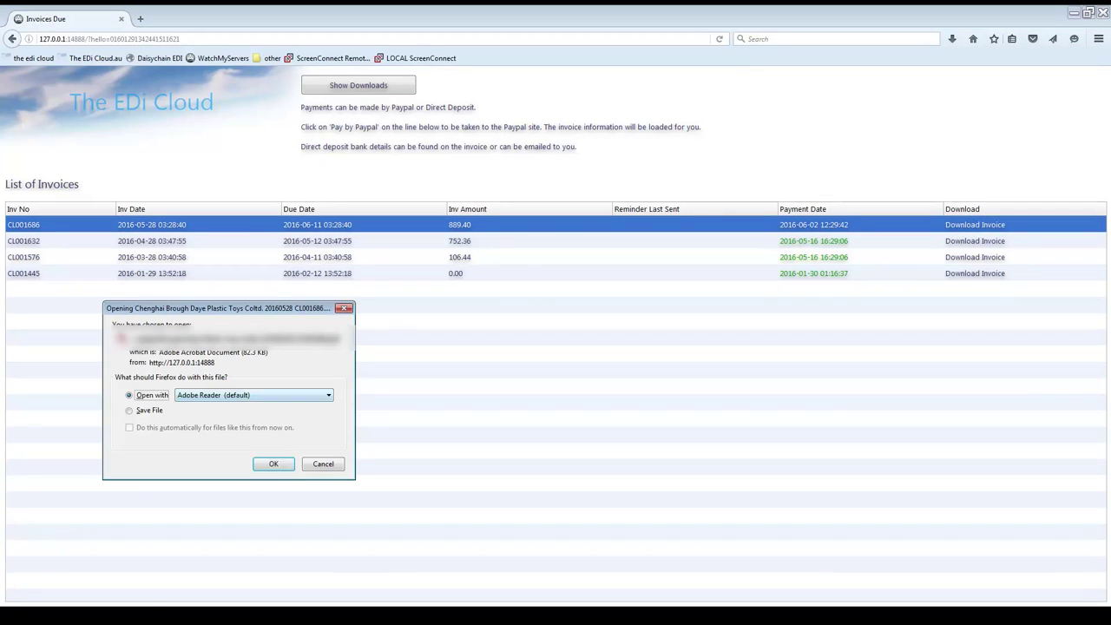
click(323, 464)
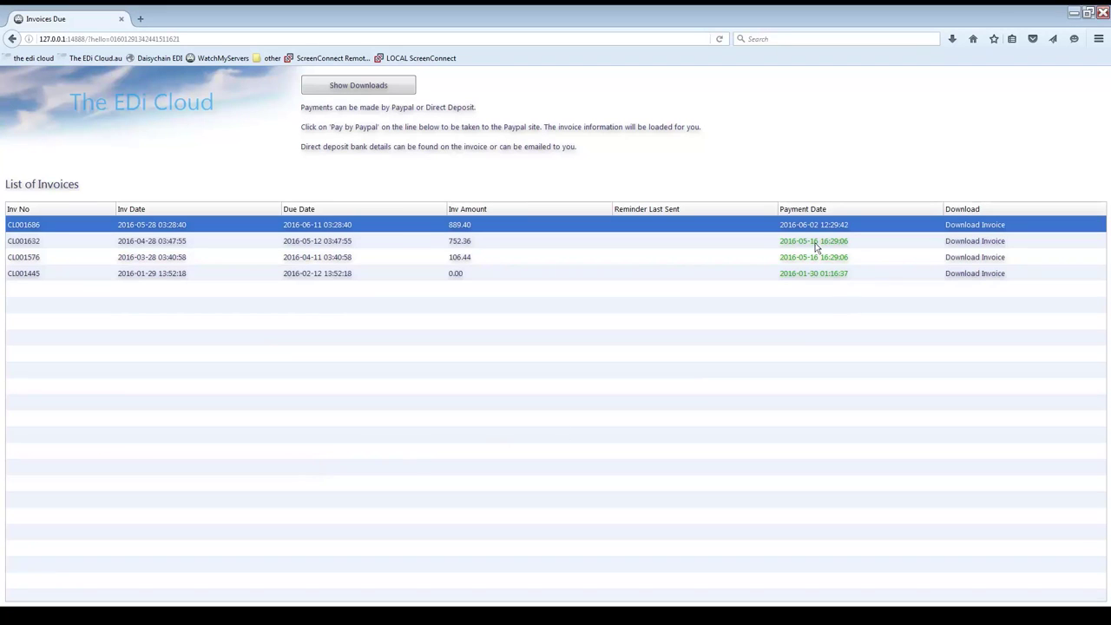